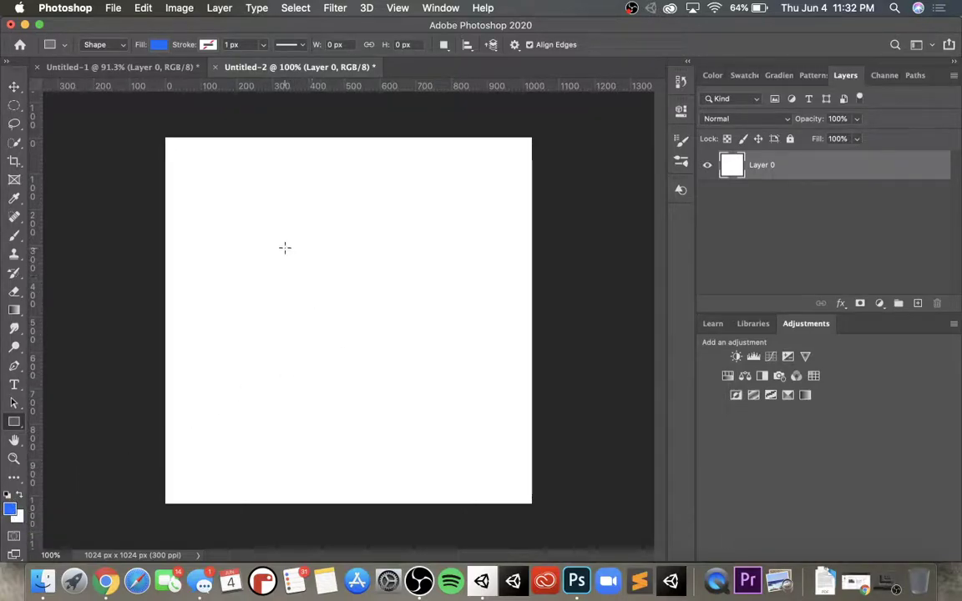
# Draw a blue rectangle and set its width to 400 px, making a 400 × 400 px square.
pyautogui.moveTo(285, 247); pyautogui.dragTo(415, 385)
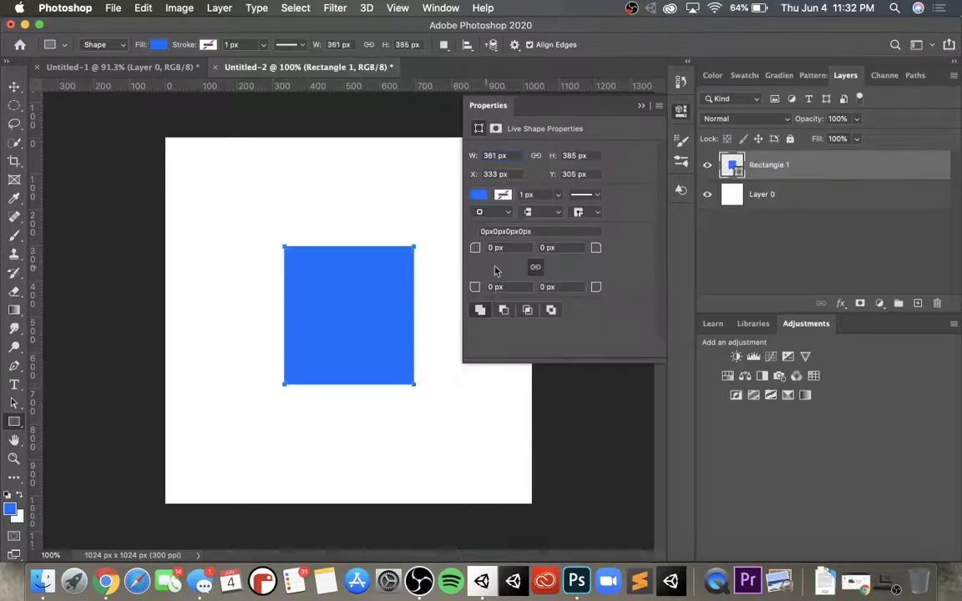
pyautogui.click(495, 156)
pyautogui.write('4')
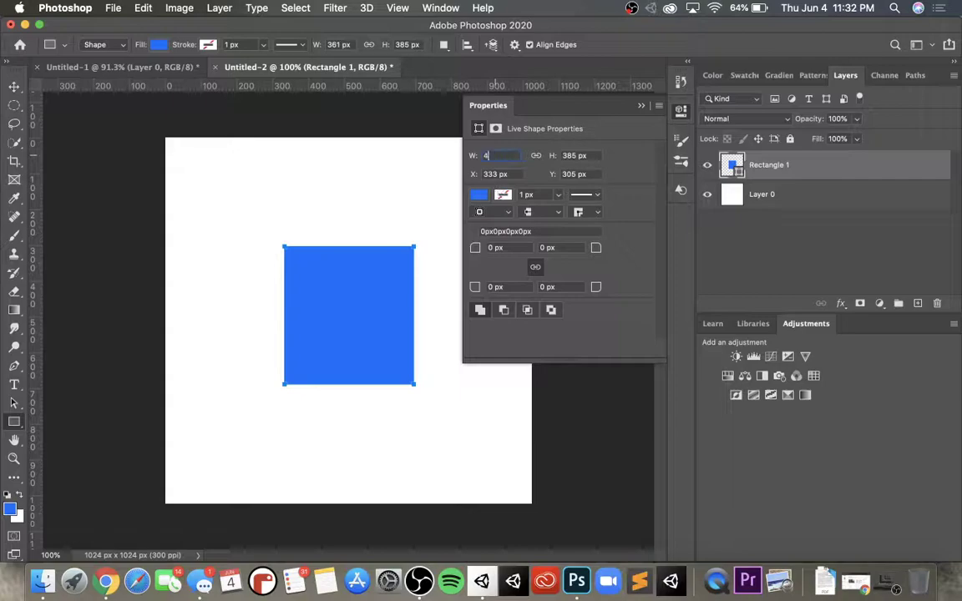
pyautogui.write('00')
pyautogui.press('Tab')
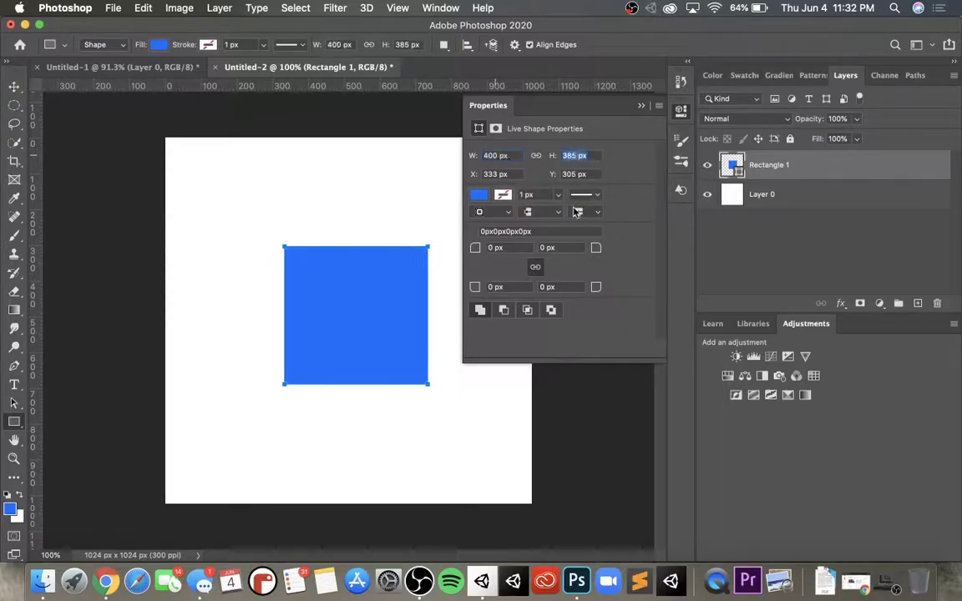
pyautogui.write('400')
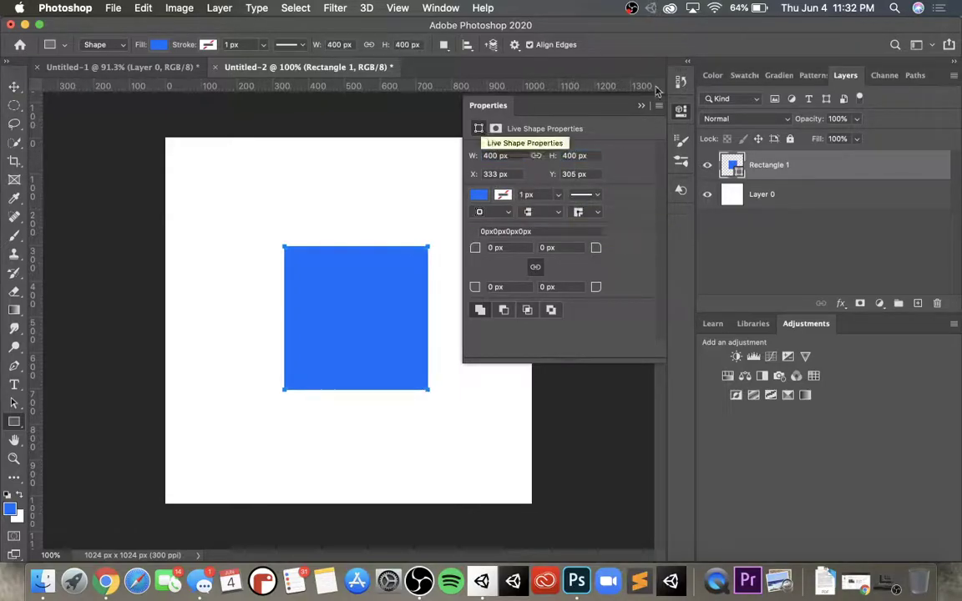
# Move the blue square so it sits horizontally centred on the canvas.
pyautogui.click(640, 104)
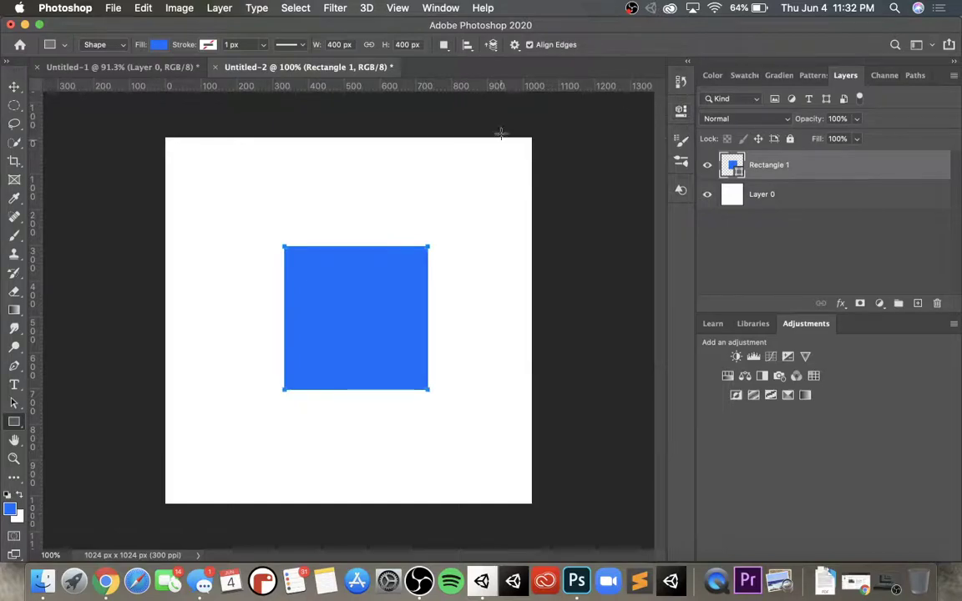
pyautogui.click(15, 86)
pyautogui.moveTo(340, 307)
pyautogui.mouseDown()
pyautogui.moveTo(339, 287)
pyautogui.moveTo(340, 312)
pyautogui.mouseUp()
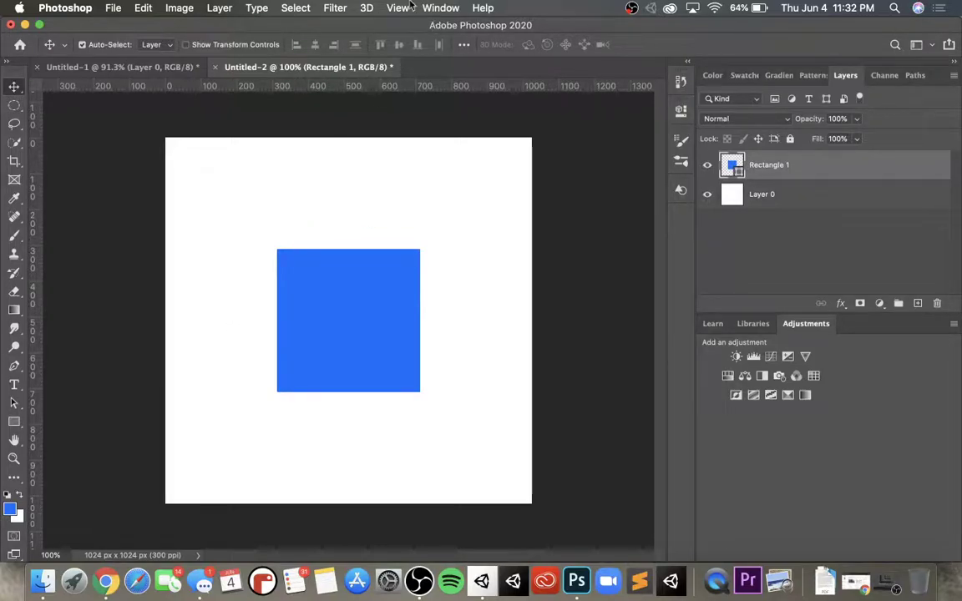
pyautogui.click(334, 8)
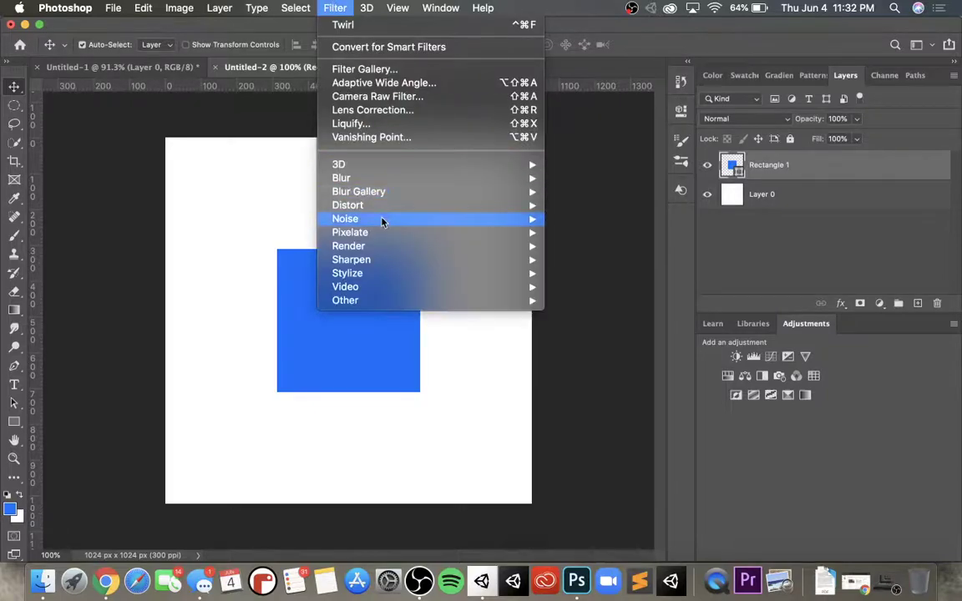
pyautogui.moveTo(404, 205)
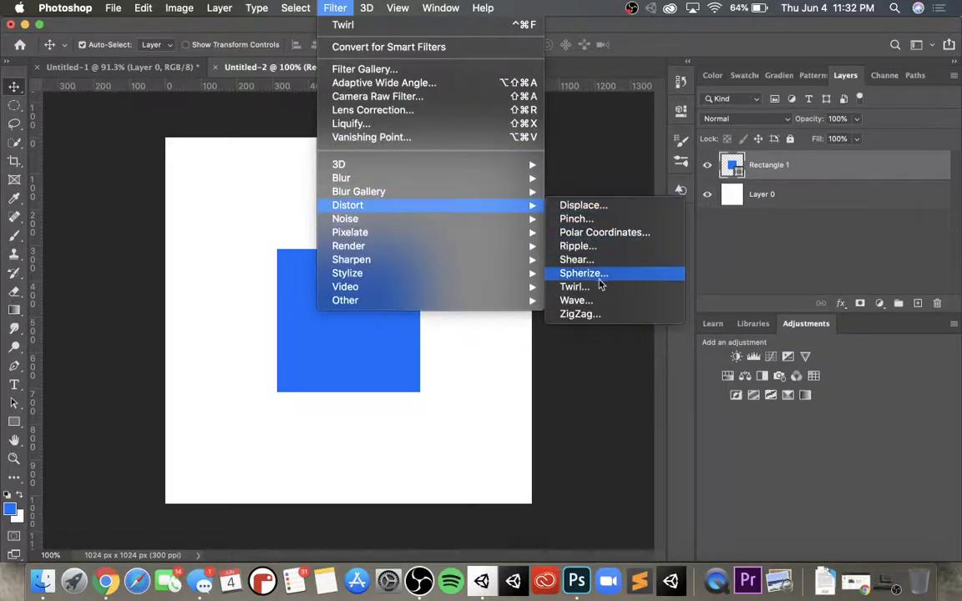
pyautogui.click(598, 288)
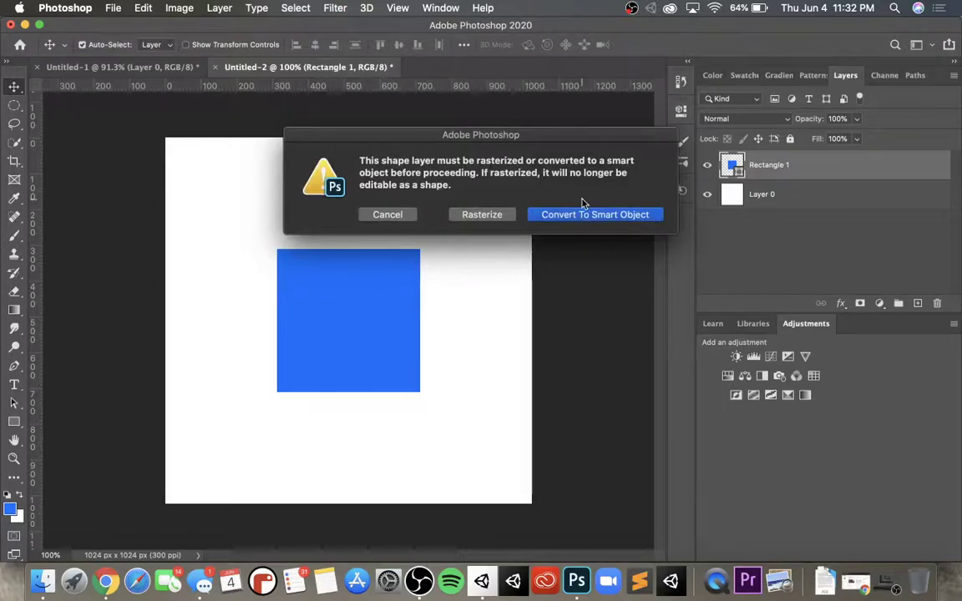
pyautogui.click(480, 215)
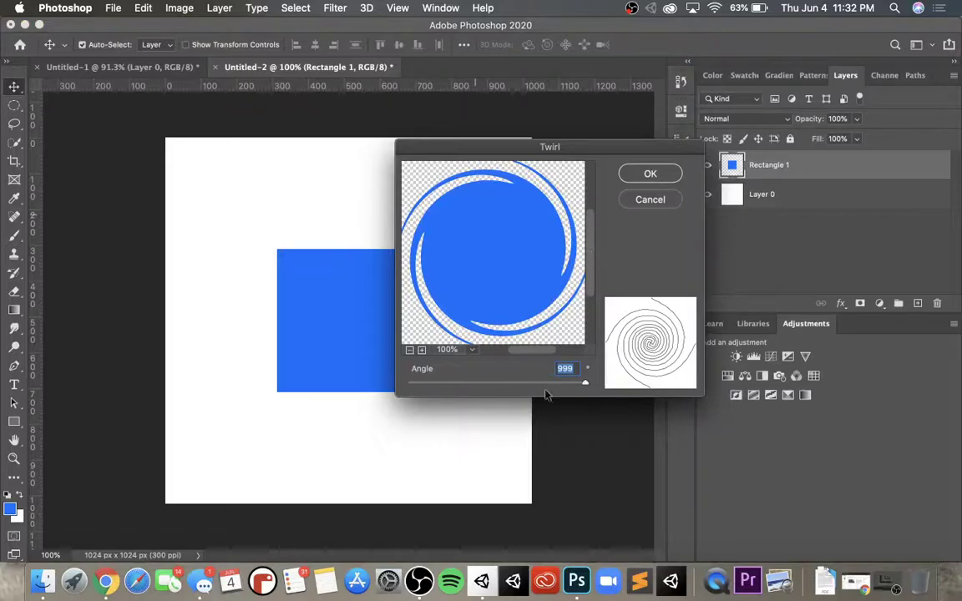
pyautogui.moveTo(585, 382)
pyautogui.mouseDown()
pyautogui.moveTo(409, 380)
pyautogui.moveTo(591, 388)
pyautogui.mouseUp()
pyautogui.click(651, 175)
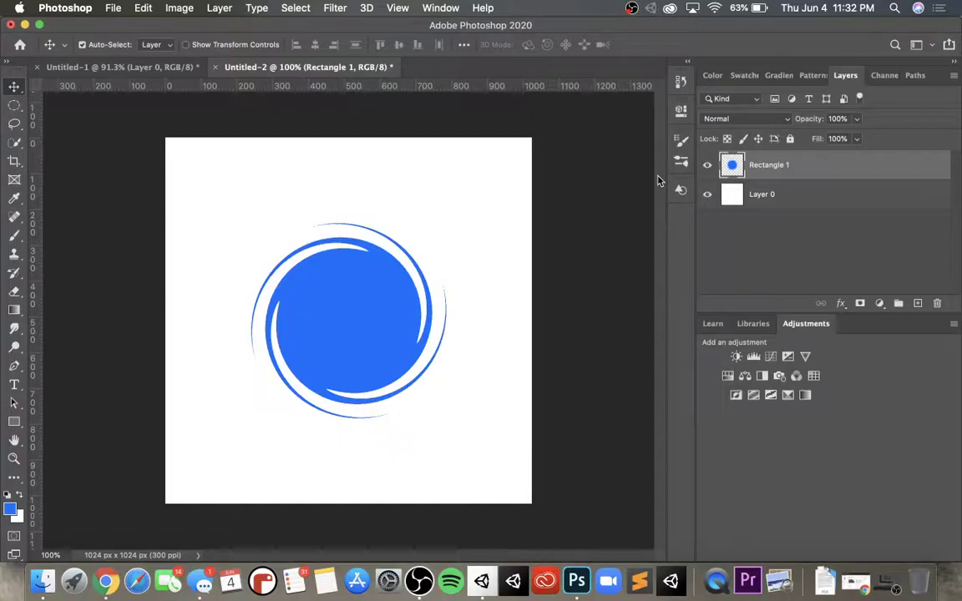
# Undo the twirl and set the foreground colour to light blue #519bff.
pyautogui.press('super+z')
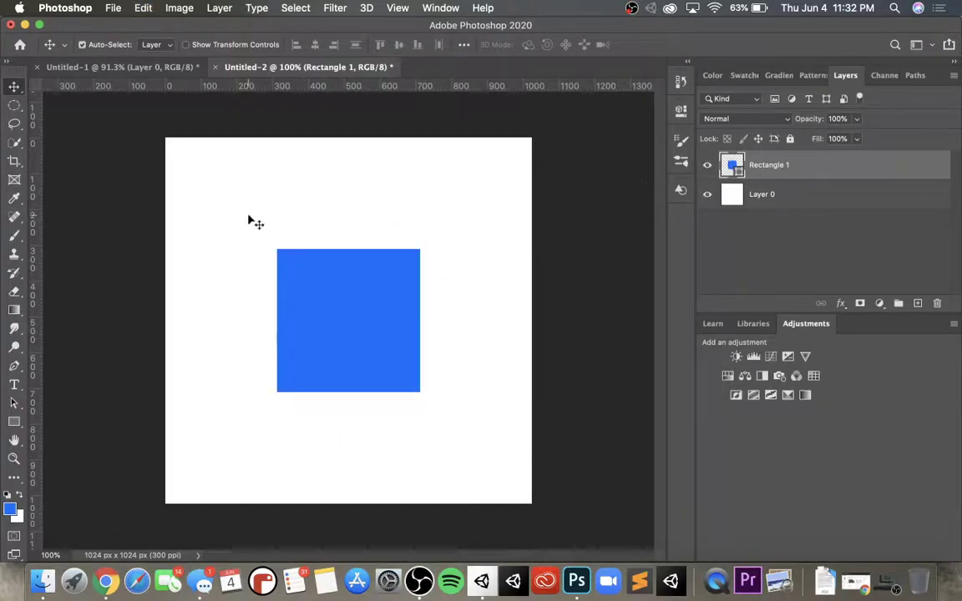
pyautogui.click(12, 510)
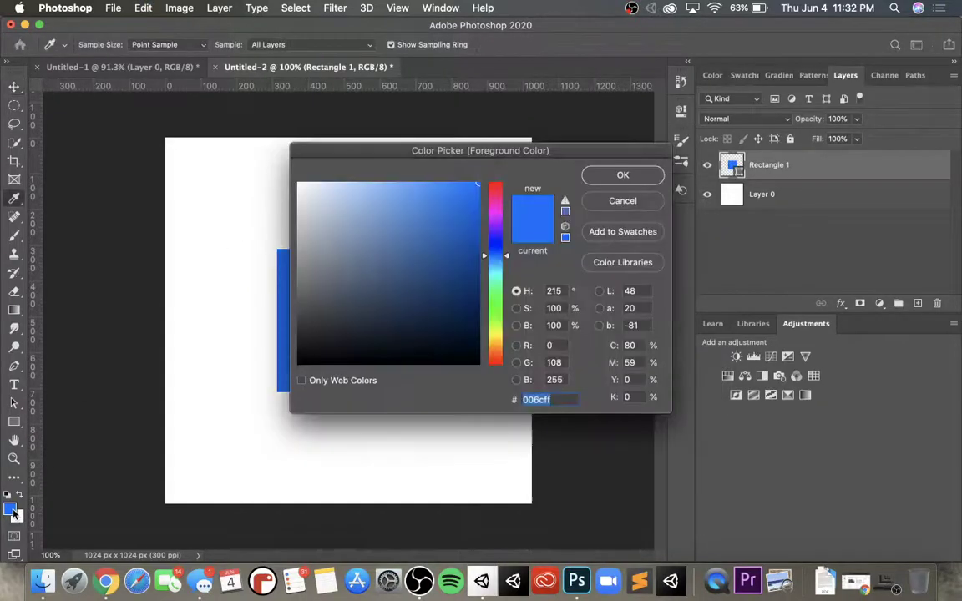
pyautogui.moveTo(395, 217); pyautogui.dragTo(422, 175)
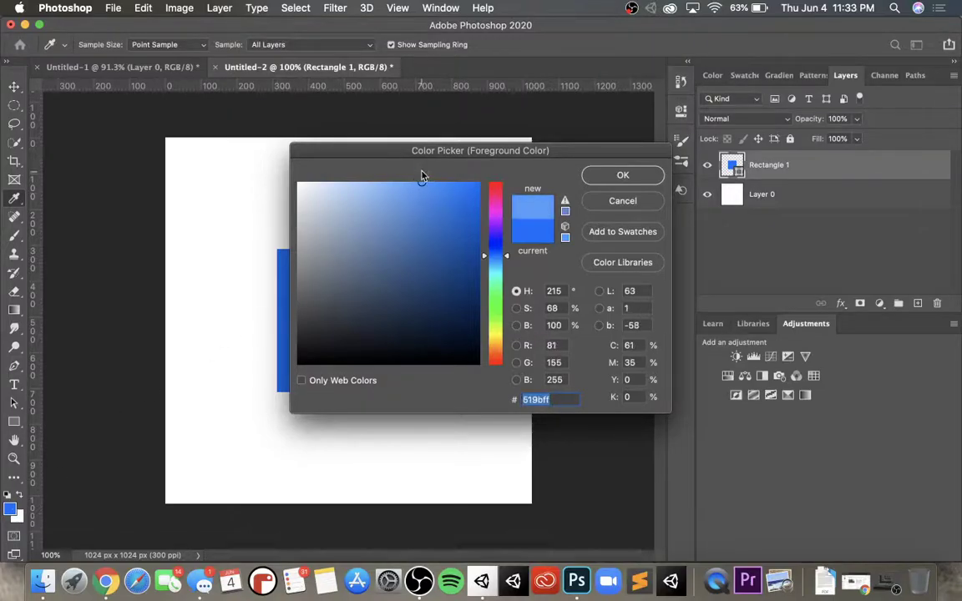
pyautogui.click(622, 175)
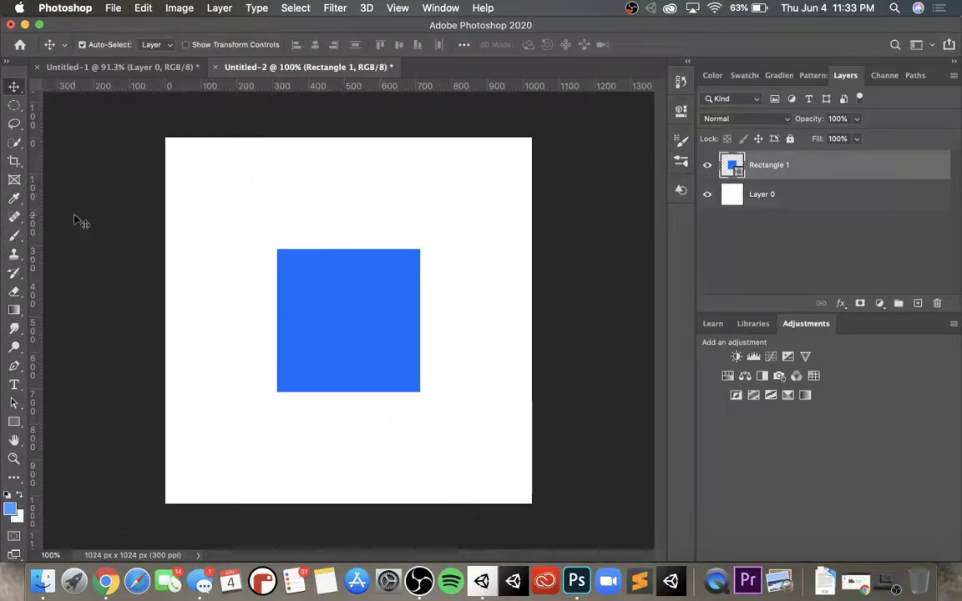
# Rasterize the square's shape layer and brush a light-blue vertical stroke down its middle.
pyautogui.click(14, 236)
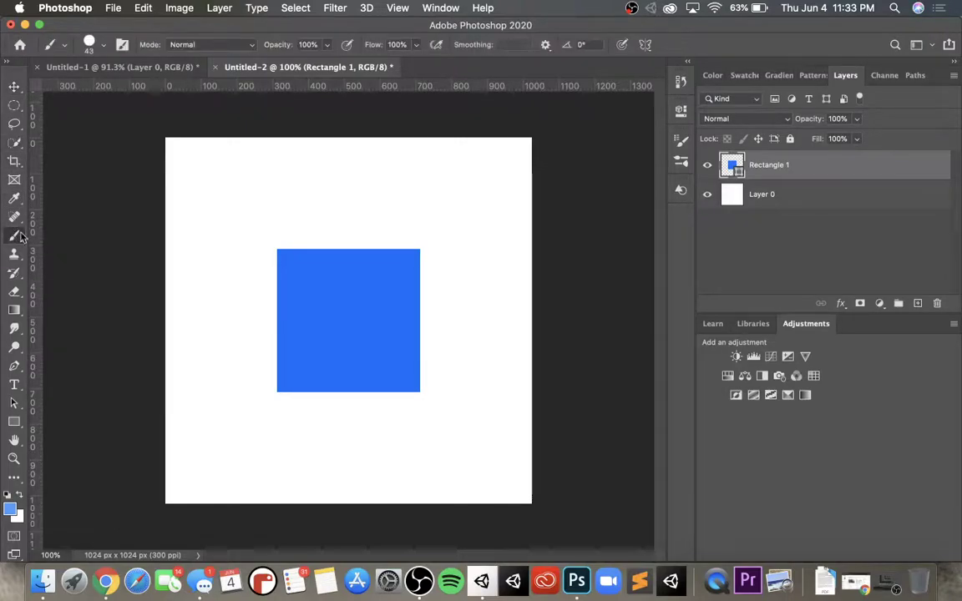
pyautogui.click(328, 286)
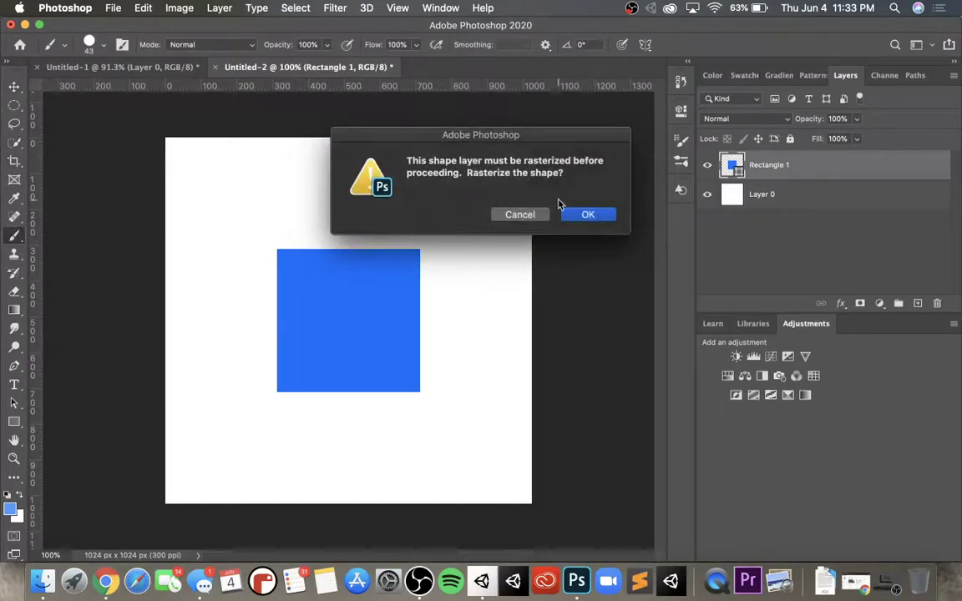
pyautogui.click(573, 214)
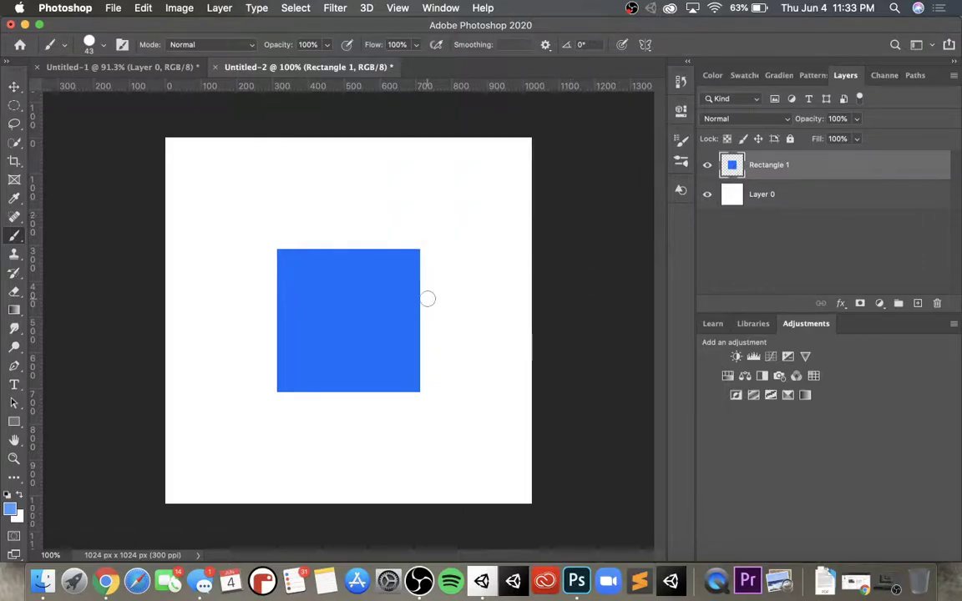
pyautogui.moveTo(346, 277); pyautogui.dragTo(346, 353)
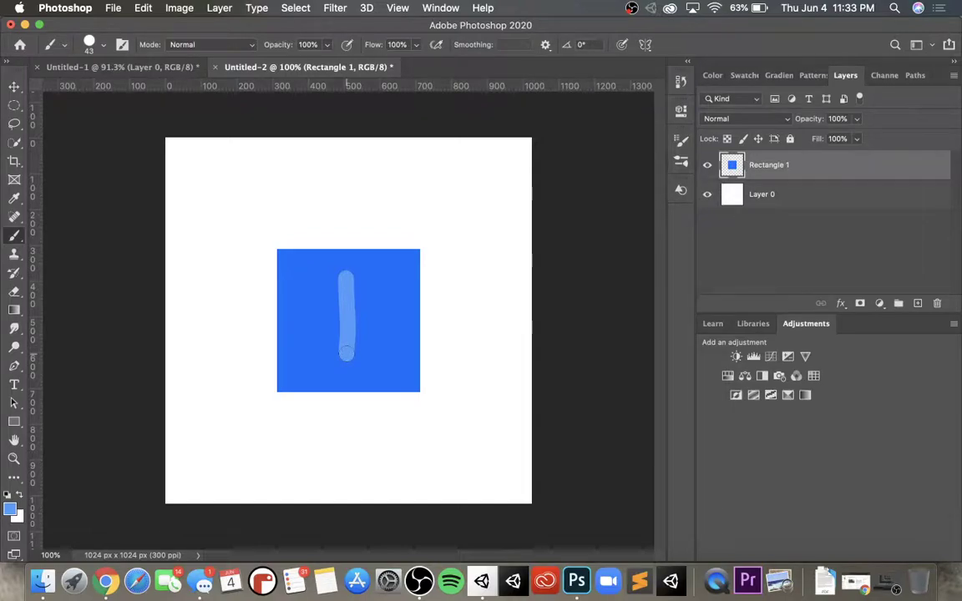
# Apply Filter > Distort > Twirl at angle 999 to the square and its pale stroke.
pyautogui.click(335, 8)
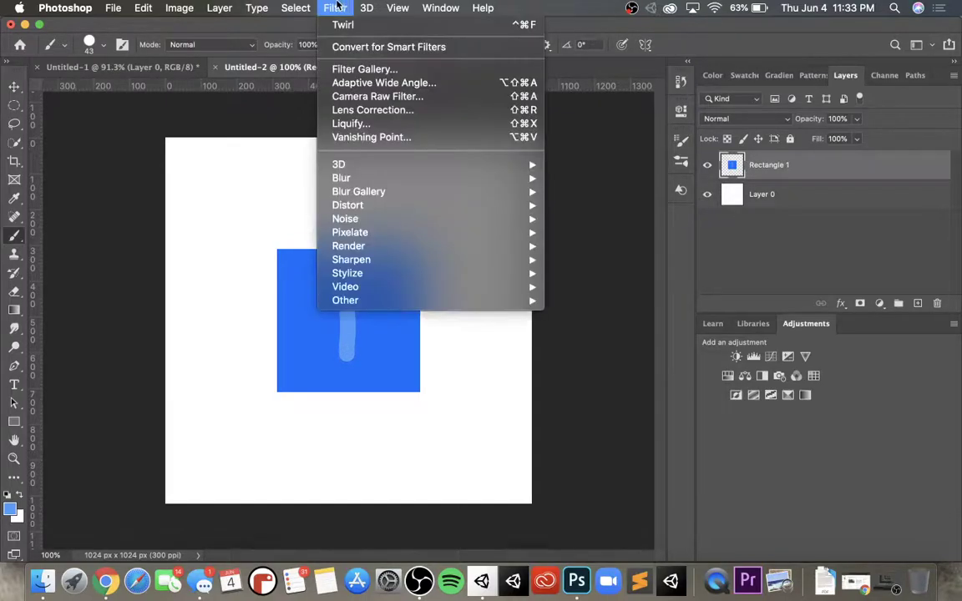
pyautogui.moveTo(367, 249)
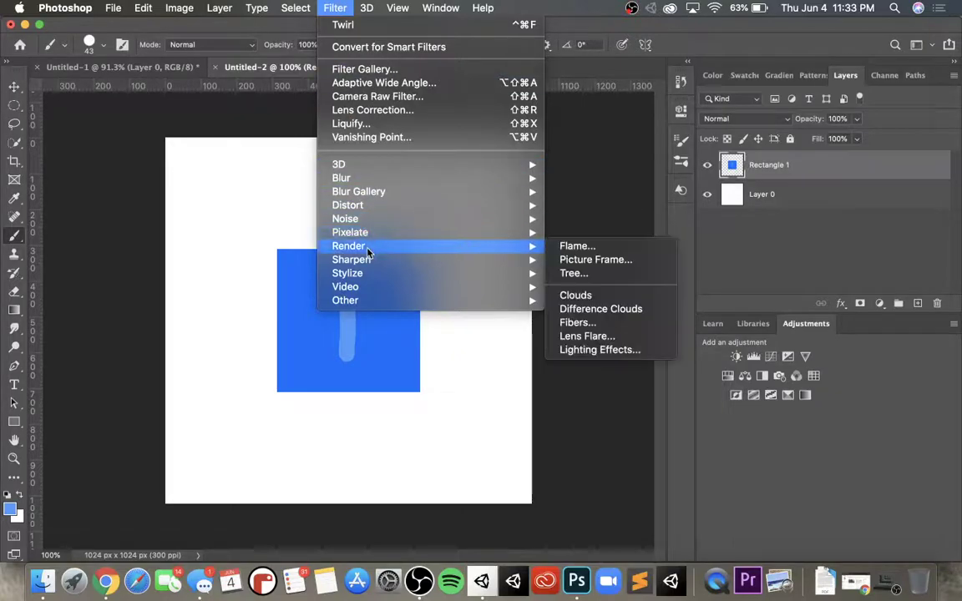
pyautogui.moveTo(379, 212)
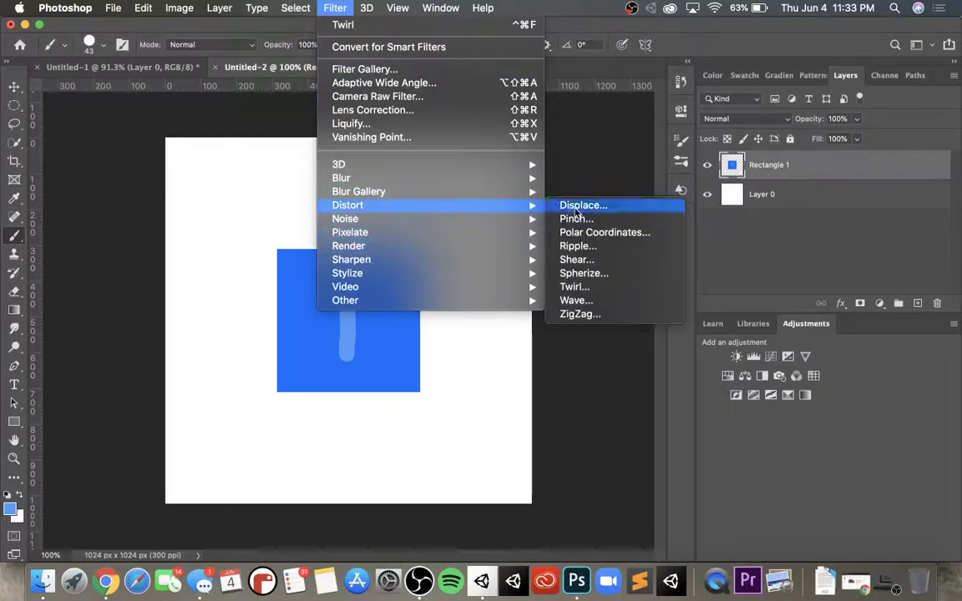
pyautogui.click(576, 287)
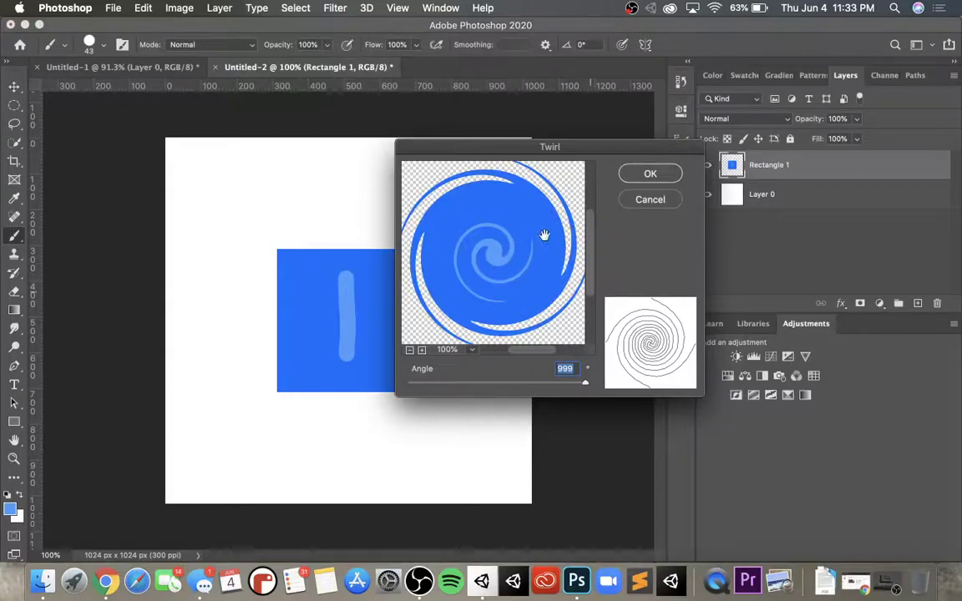
pyautogui.click(669, 181)
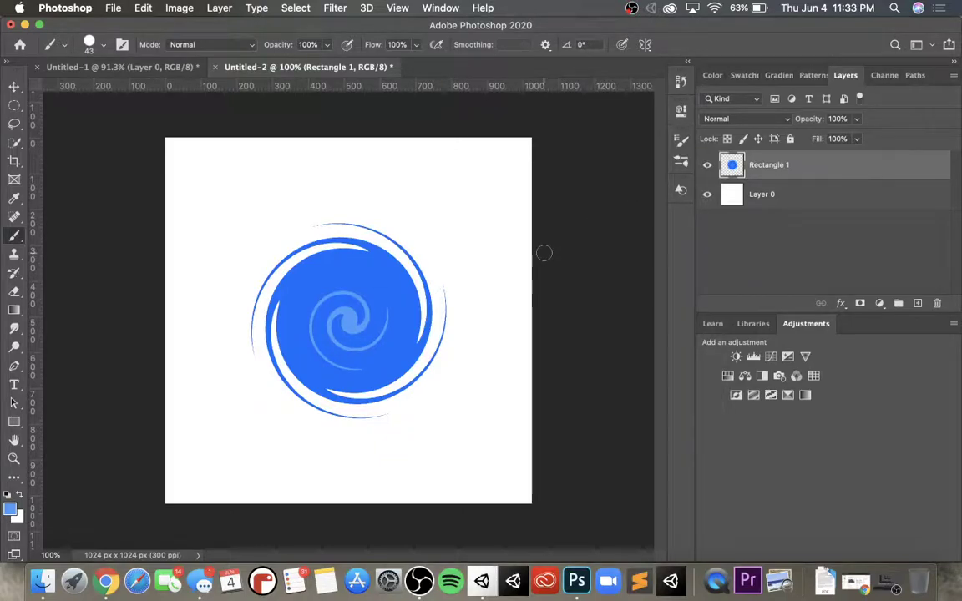
# Undo the twirl and paint a #83b8ff light-blue plus sign, vertical then horizontal bar, across the square.
pyautogui.press('super+z')
pyautogui.press('super+z')
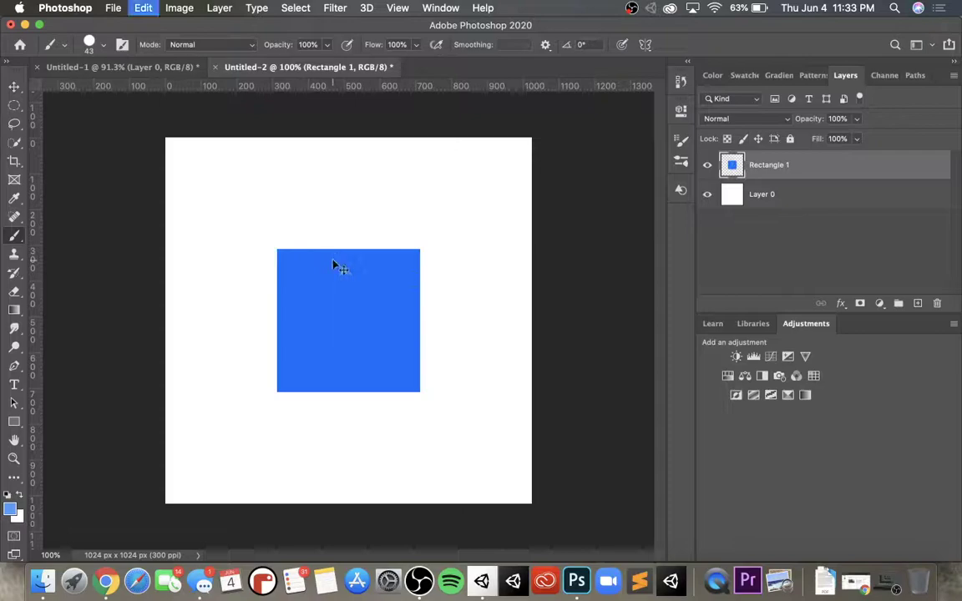
pyautogui.click(12, 511)
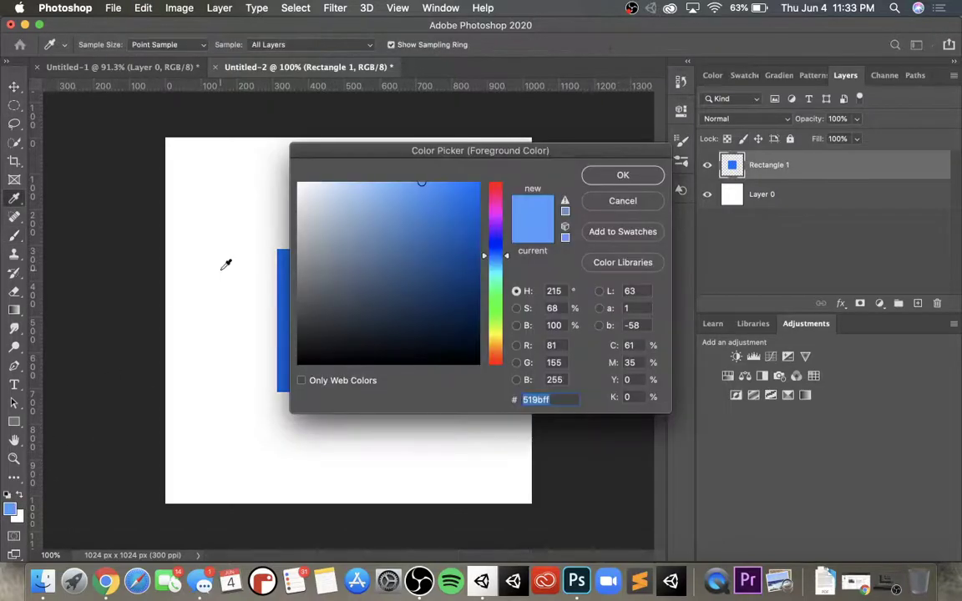
pyautogui.click(391, 187)
pyautogui.moveTo(393, 186); pyautogui.dragTo(386, 171)
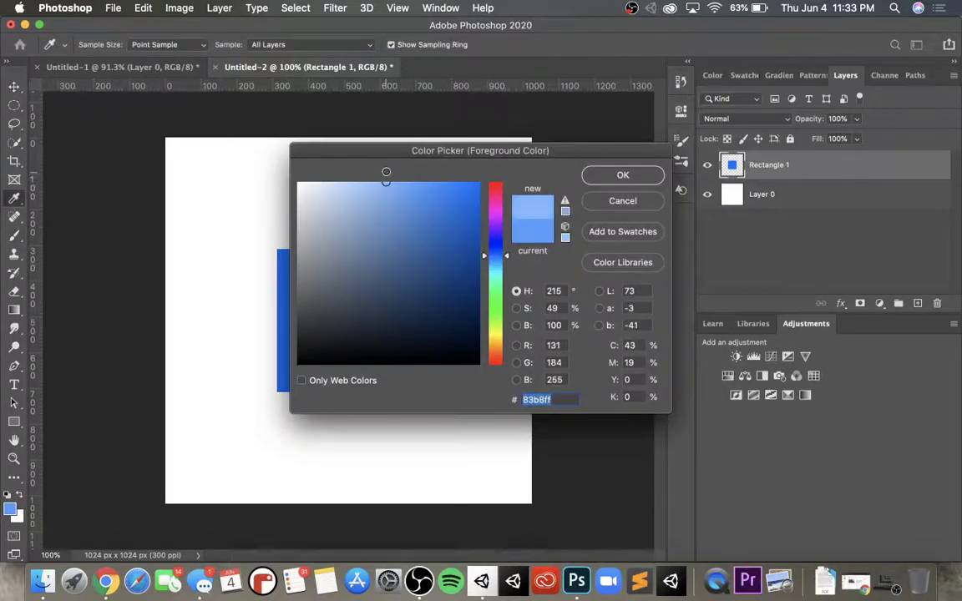
pyautogui.click(624, 175)
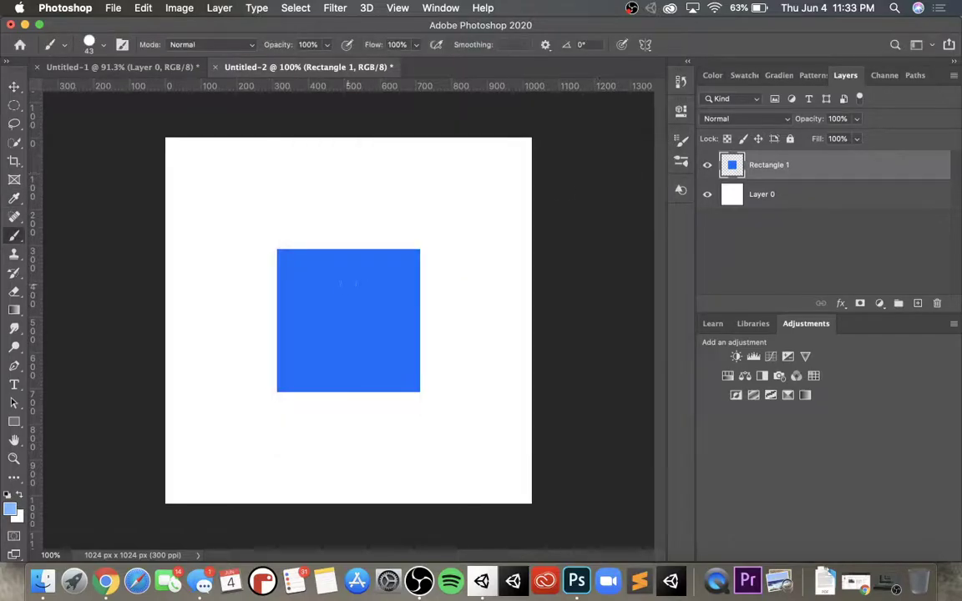
pyautogui.moveTo(344, 282); pyautogui.dragTo(345, 351)
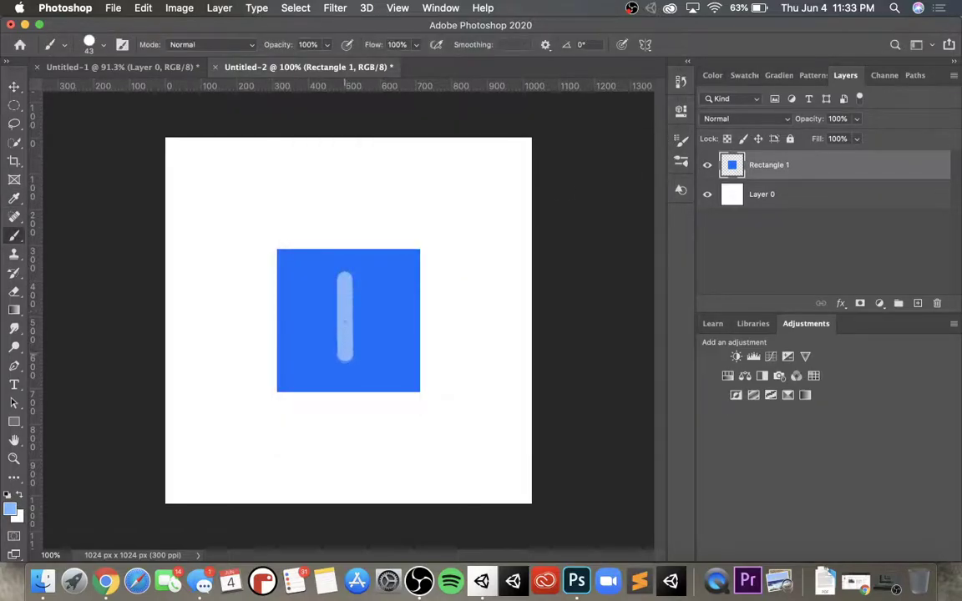
pyautogui.moveTo(299, 317); pyautogui.dragTo(389, 315)
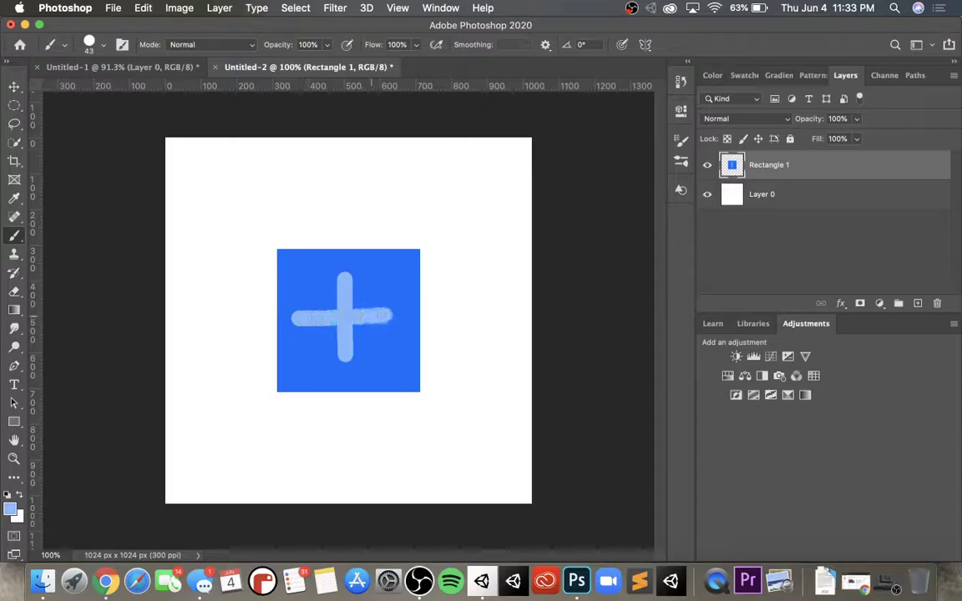
# Apply Filter > Distort > Twirl at angle 999 to the square with its light-blue plus.
pyautogui.click(335, 7)
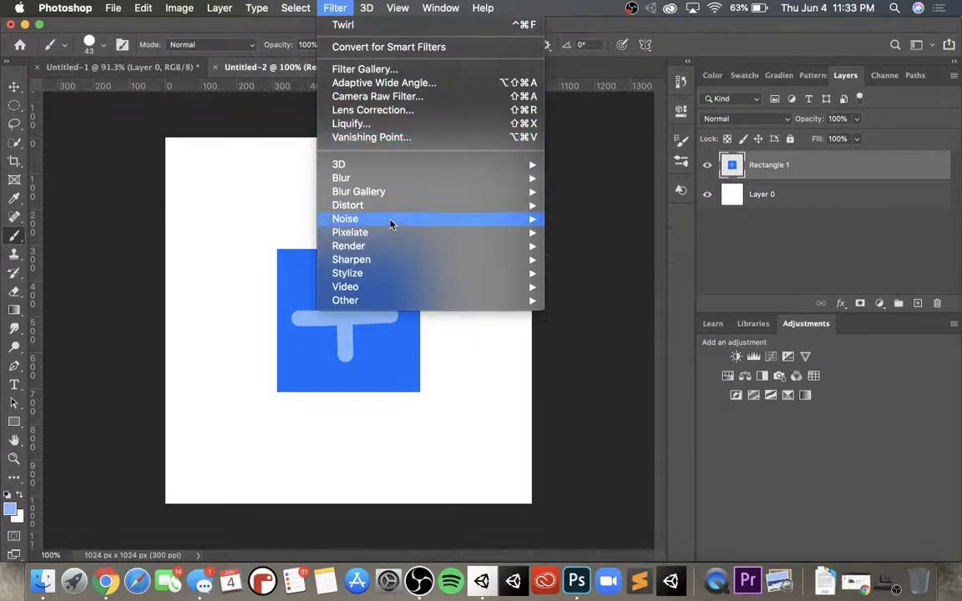
pyautogui.moveTo(398, 206)
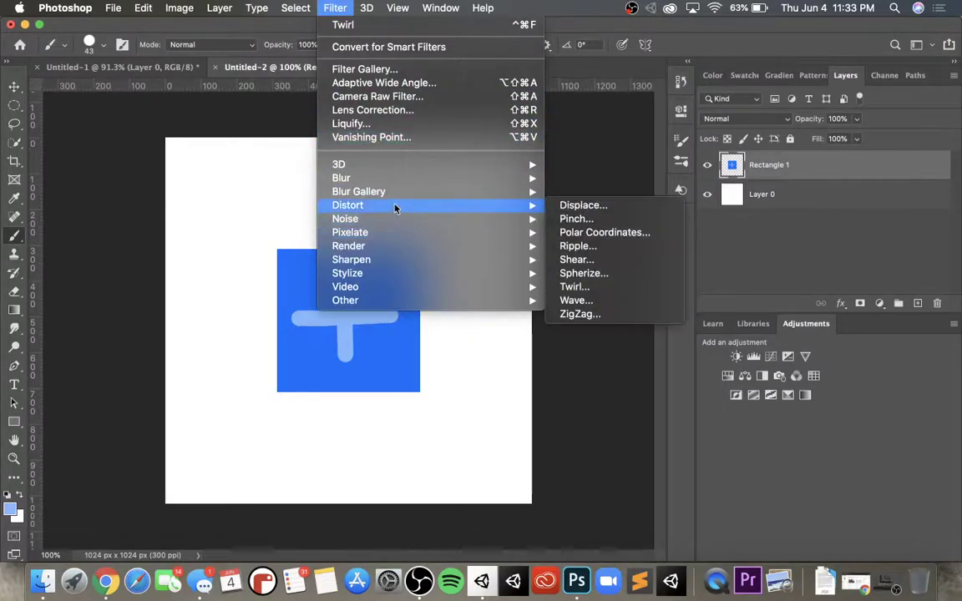
pyautogui.click(597, 287)
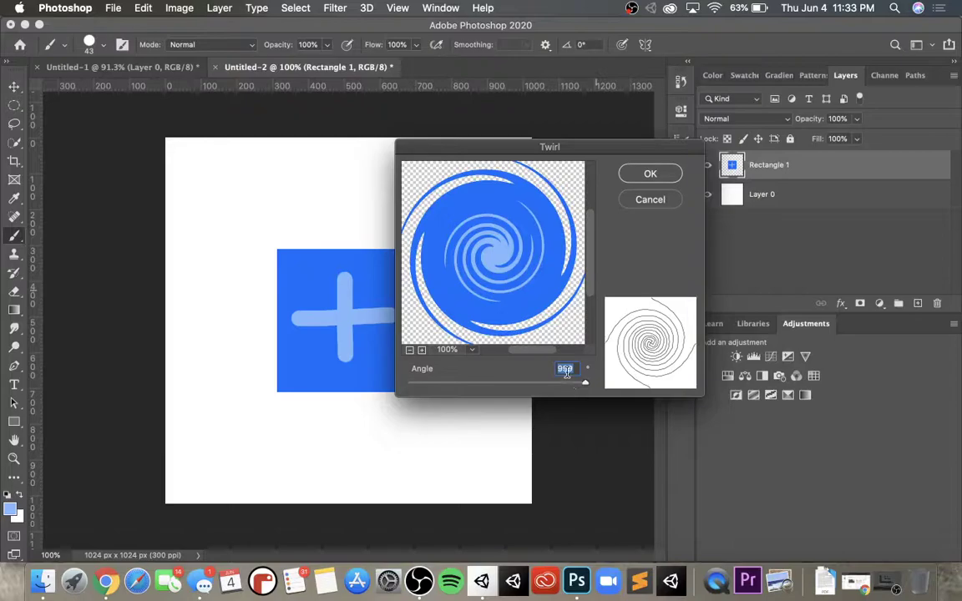
pyautogui.click(650, 175)
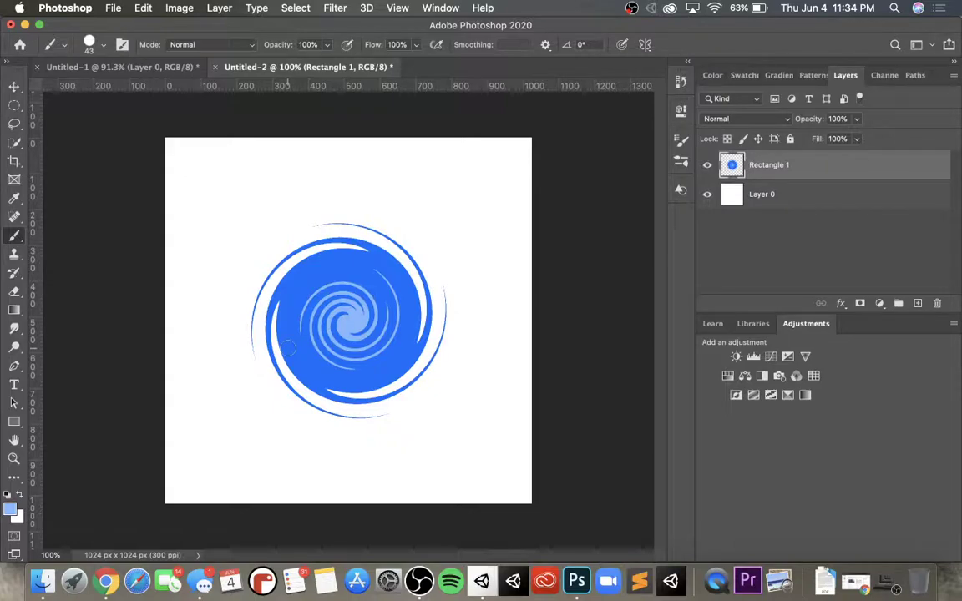
# Undo back to the pale vertical bar and paint a navy #003379 horizontal bar across it.
pyautogui.press('super+z')
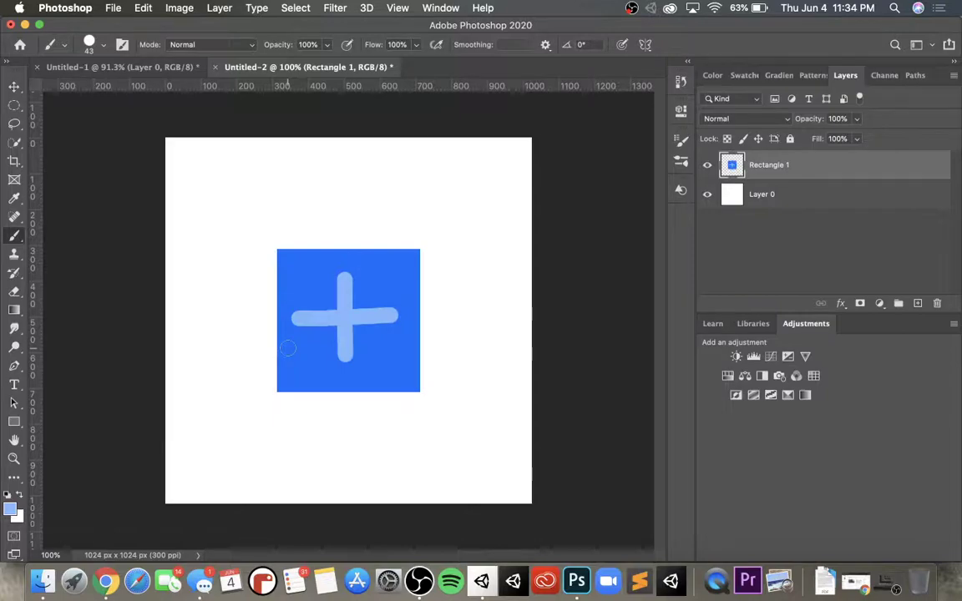
pyautogui.press('super+z')
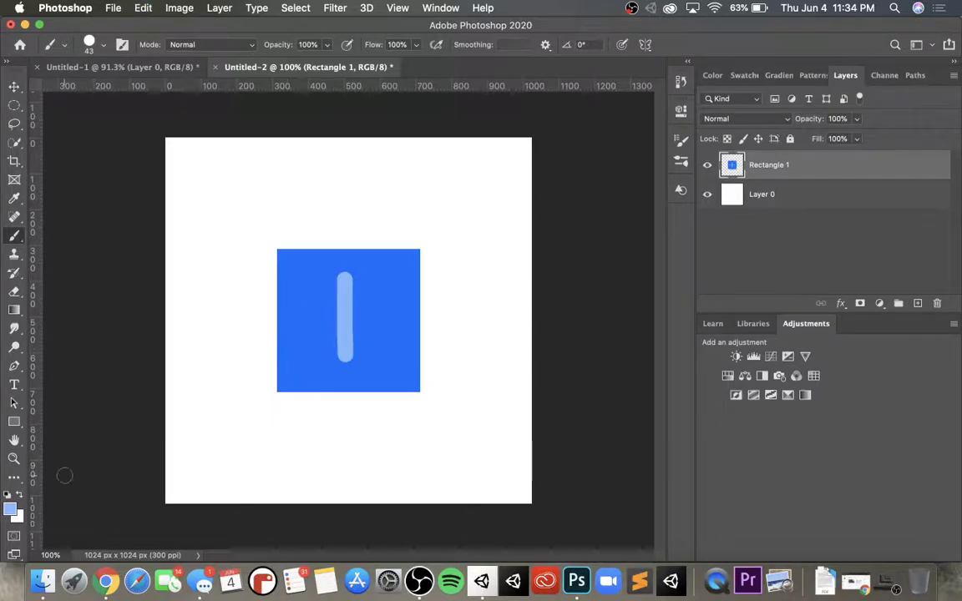
pyautogui.click(10, 507)
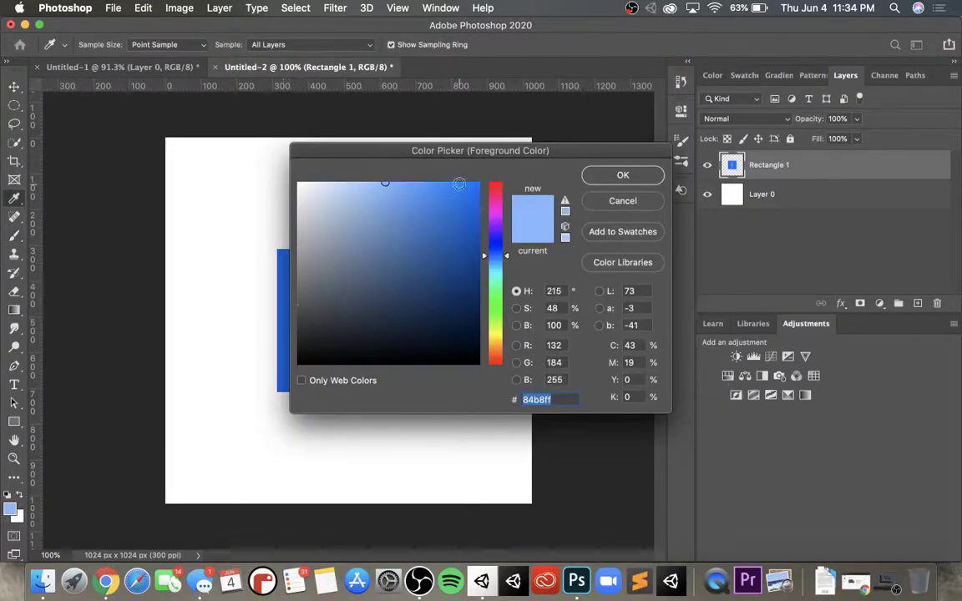
pyautogui.moveTo(458, 183)
pyautogui.mouseDown()
pyautogui.moveTo(475, 324)
pyautogui.moveTo(478, 277)
pyautogui.mouseUp()
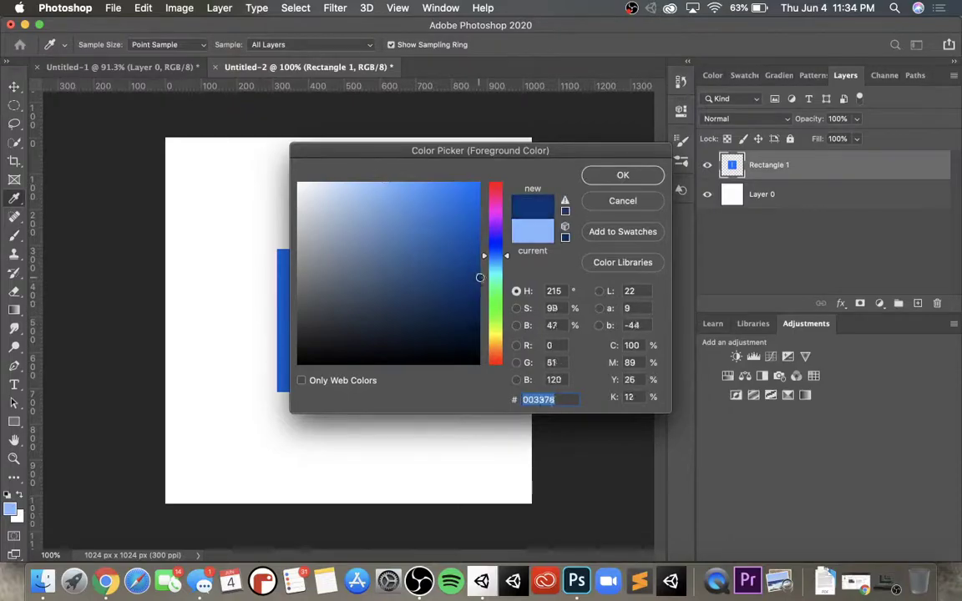
pyautogui.click(645, 176)
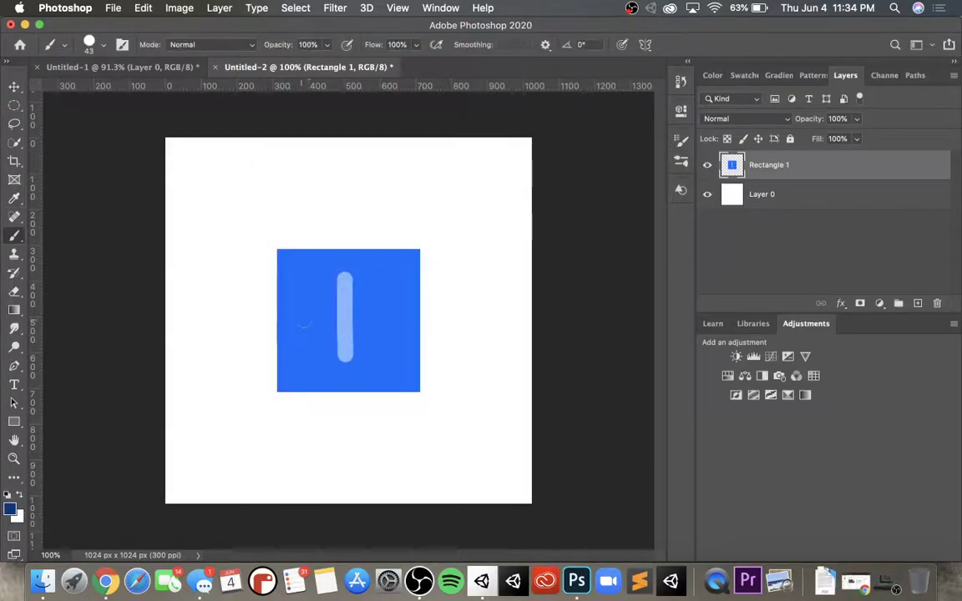
pyautogui.moveTo(303, 322); pyautogui.dragTo(392, 318)
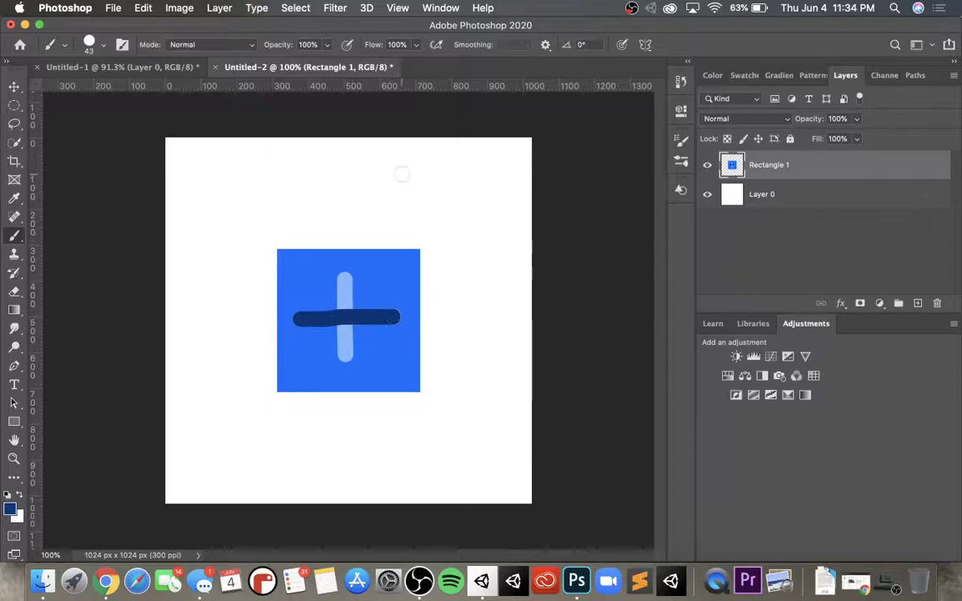
pyautogui.click(328, 7)
# Apply the 999° Twirl to turn the pale and navy bars into a spiral vortex.
pyautogui.moveTo(359, 222)
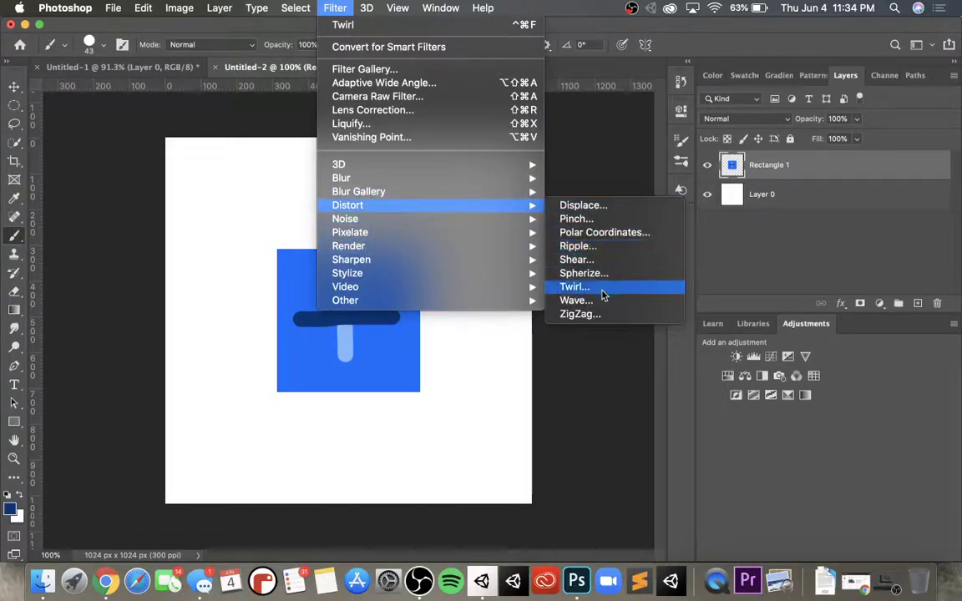
pyautogui.click(552, 287)
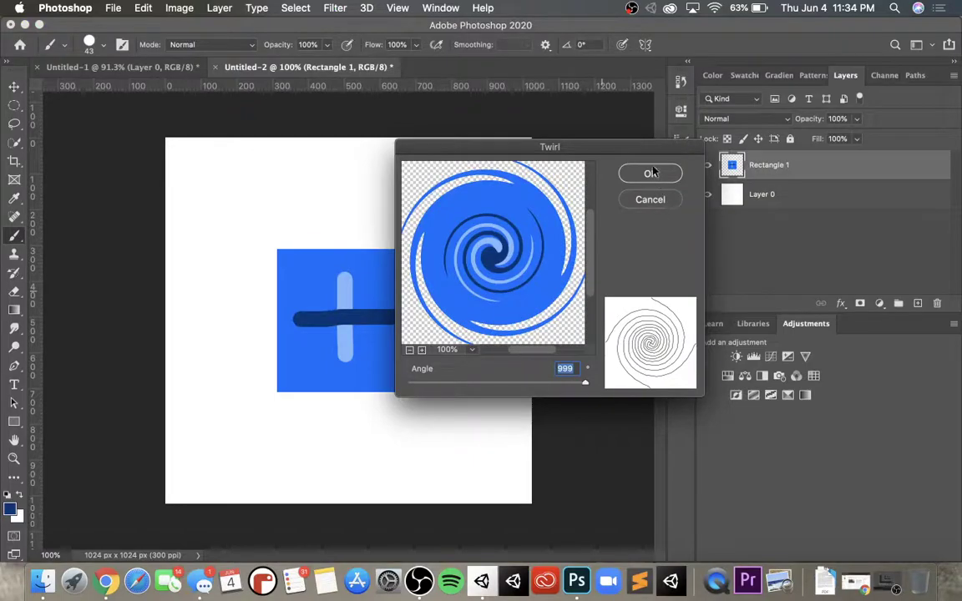
pyautogui.click(651, 173)
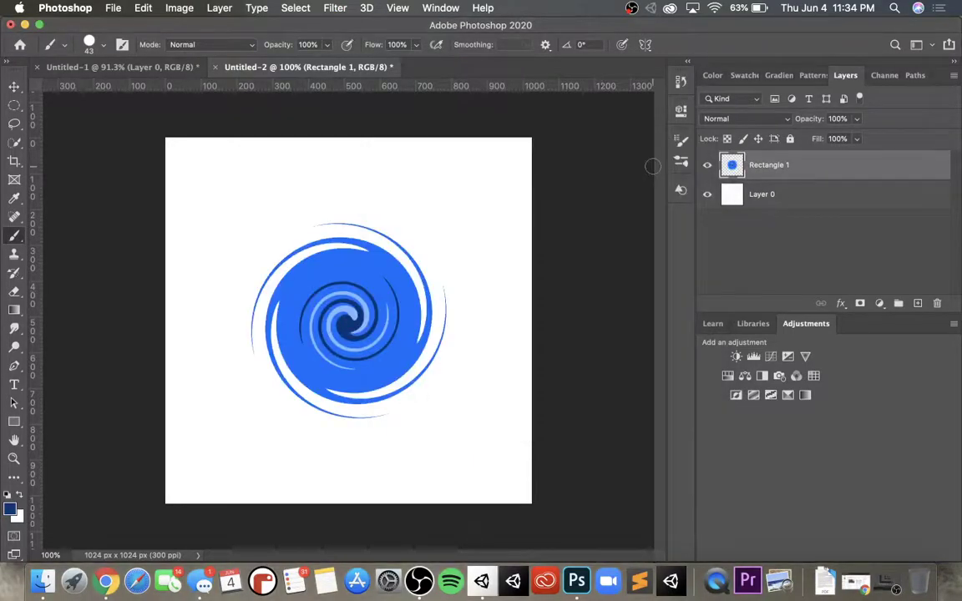